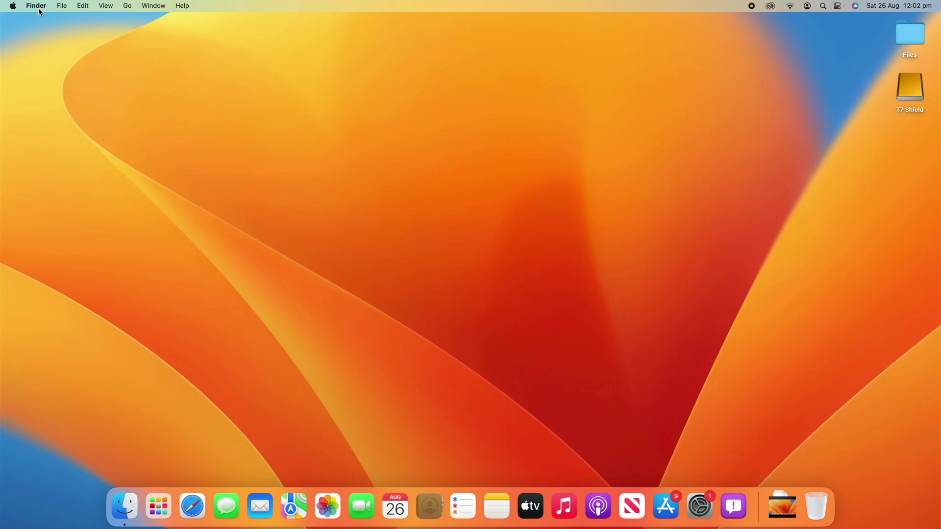
# Enter the path ~/Library/Caches in Go to Folder, replacing the previous path.
pyautogui.click(129, 11)
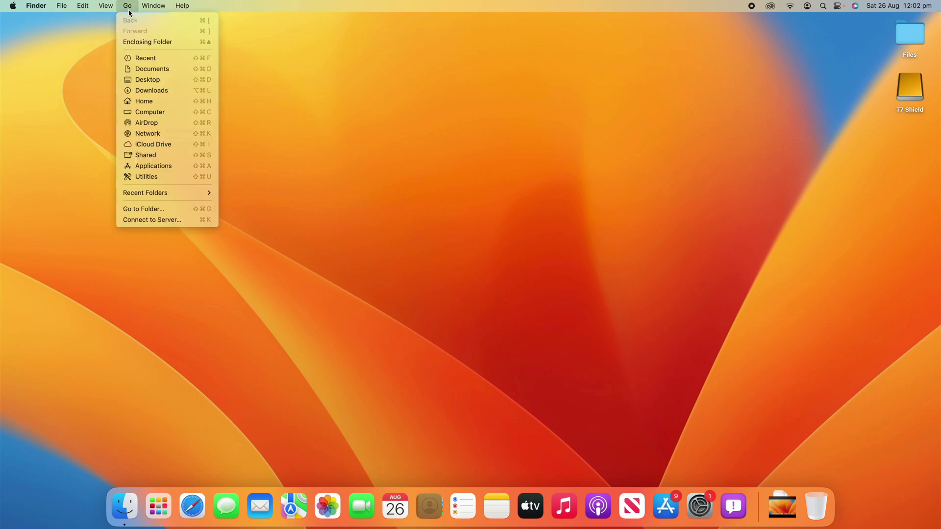
pyautogui.click(182, 210)
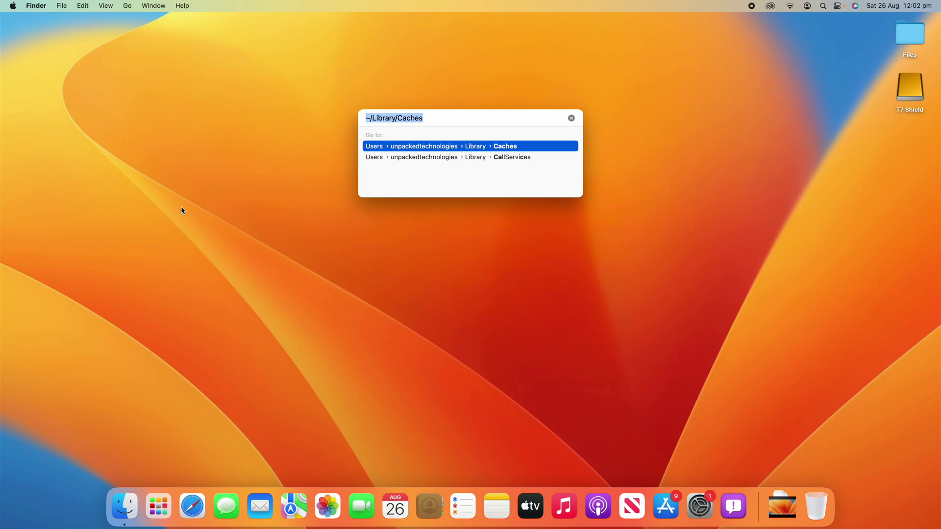
pyautogui.press('BackSpace')
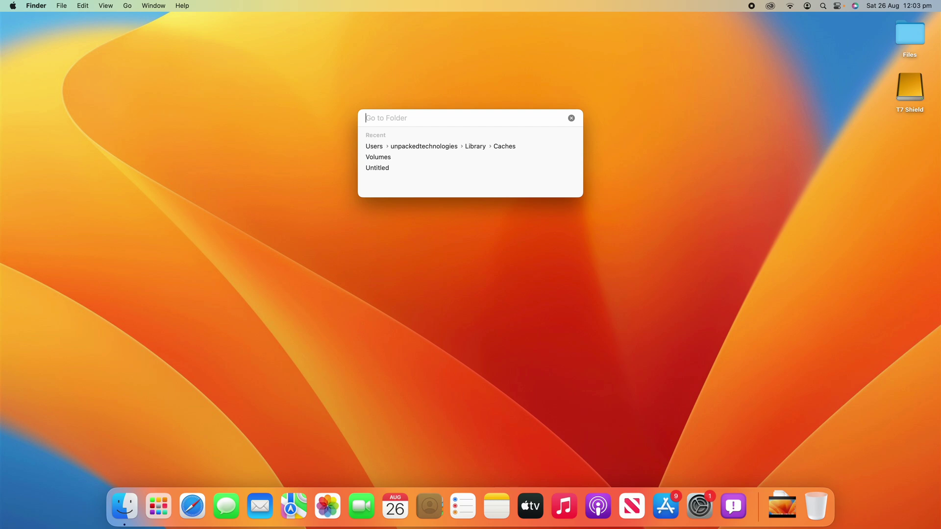
pyautogui.write('~')
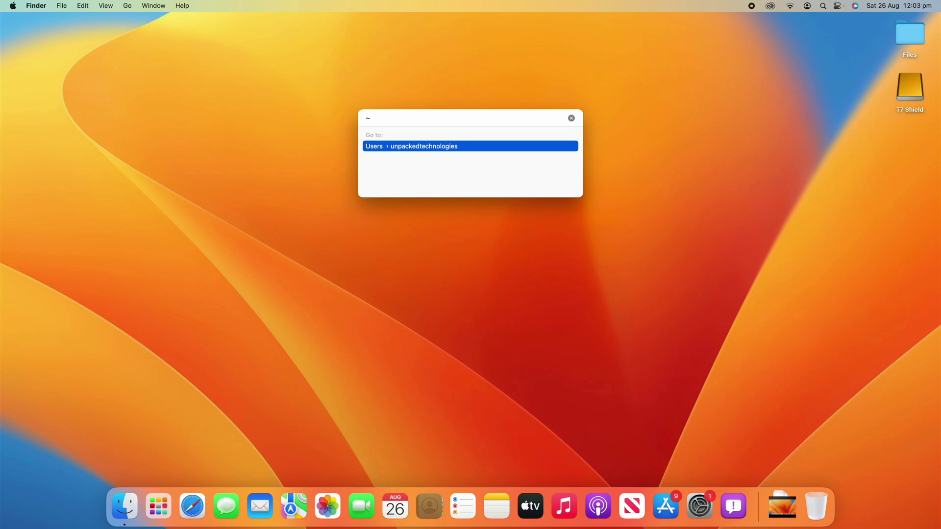
pyautogui.write('/')
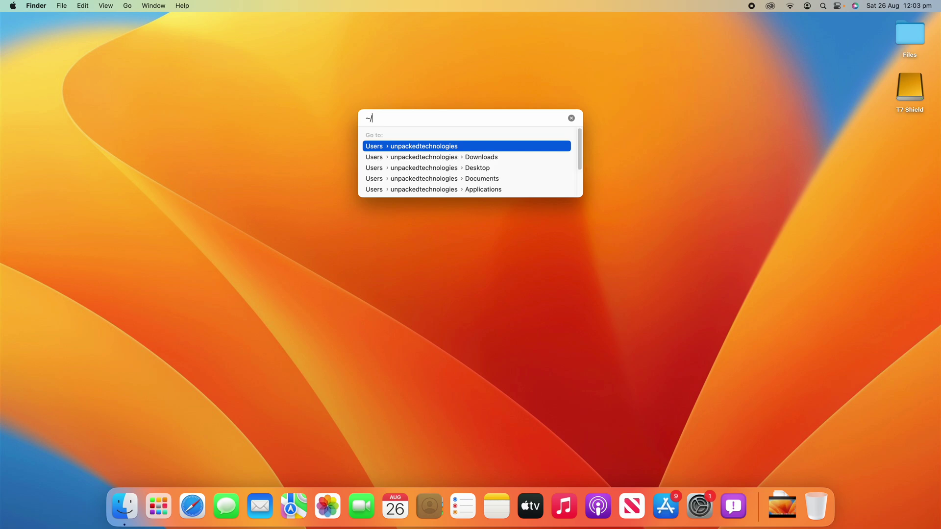
pyautogui.write('Library')
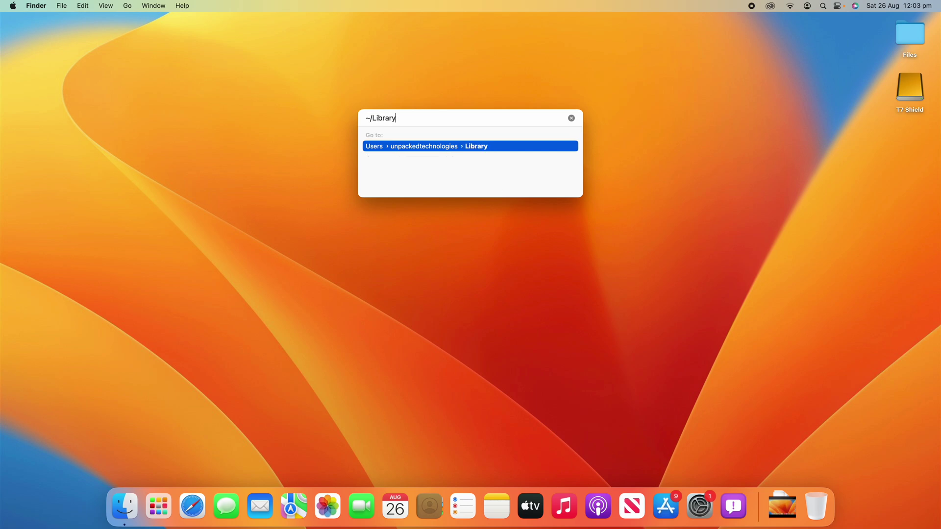
pyautogui.write('/Caches')
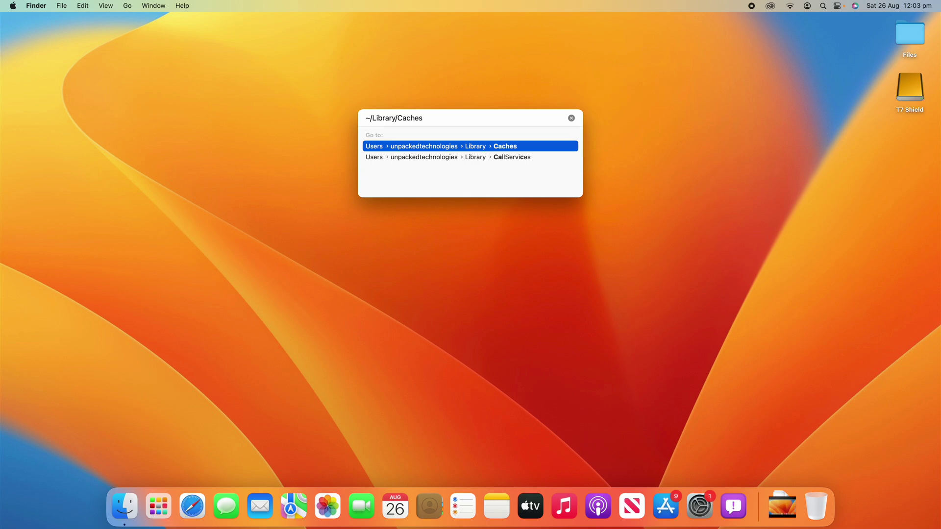
# Go to ~/Library/Caches and browse through its cache items.
pyautogui.press('Return')
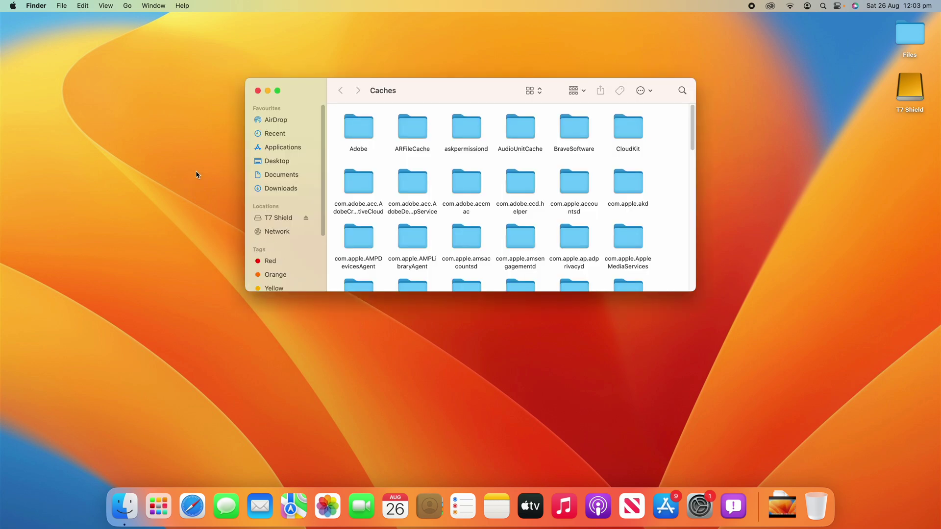
pyautogui.scroll(-4, 650, 218)
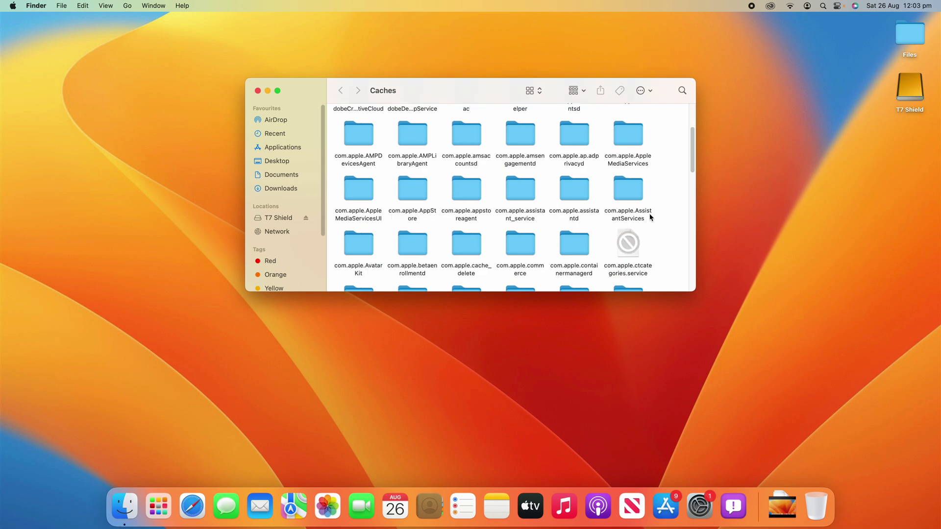
pyautogui.scroll(-5, 650, 217)
pyautogui.scroll(10, 660, 223)
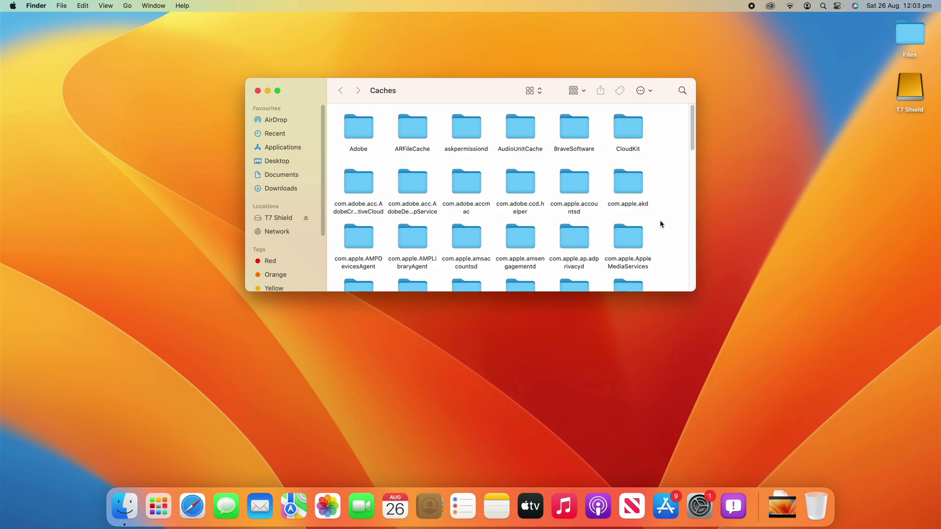
pyautogui.scroll(-1, 617, 218)
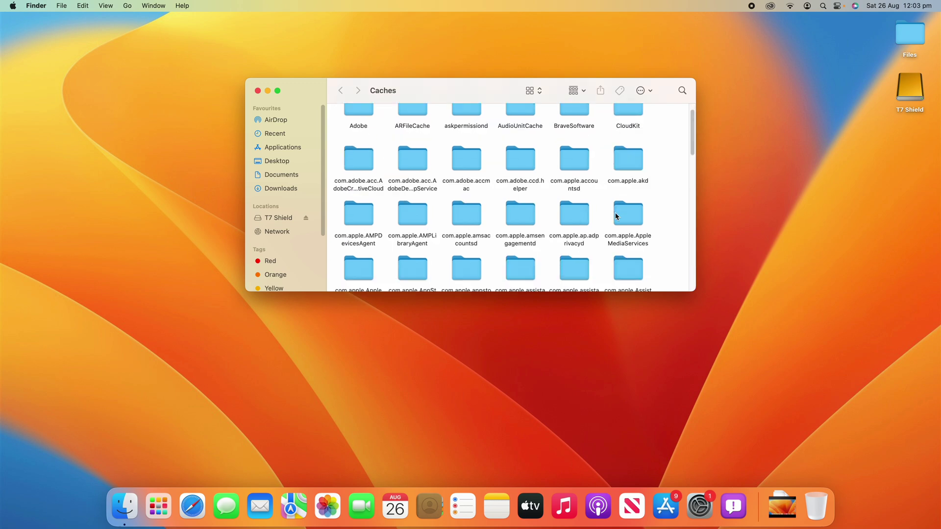
pyautogui.scroll(1, 585, 220)
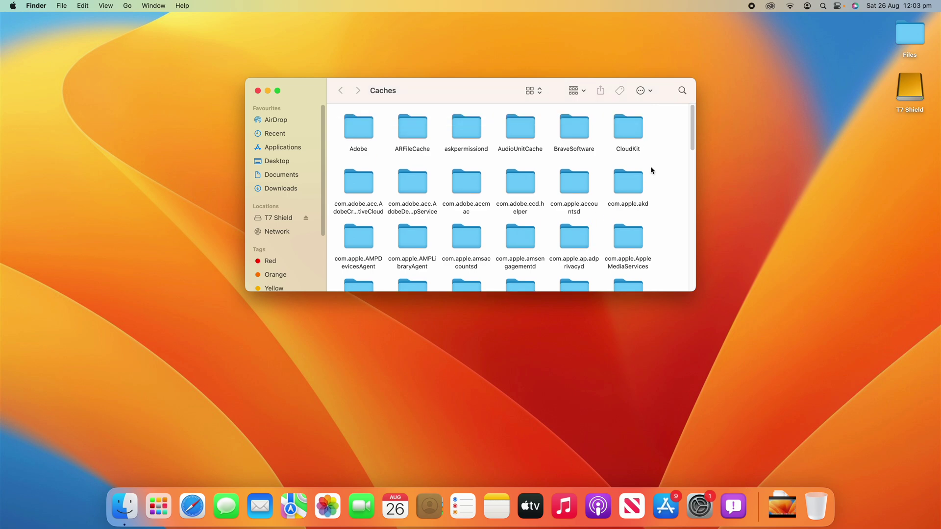
# Select all 86 items in Caches and move them to the Bin.
pyautogui.press('super+a')
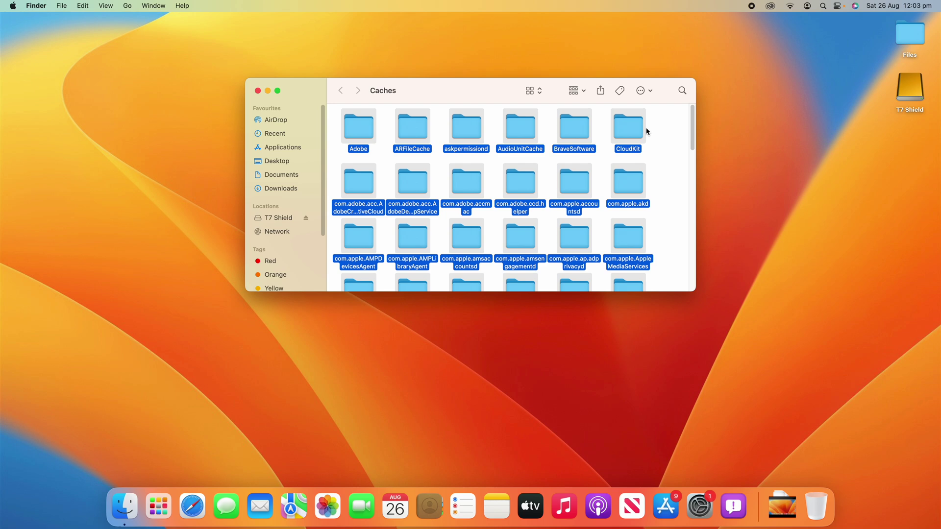
pyautogui.rightClick(621, 130)
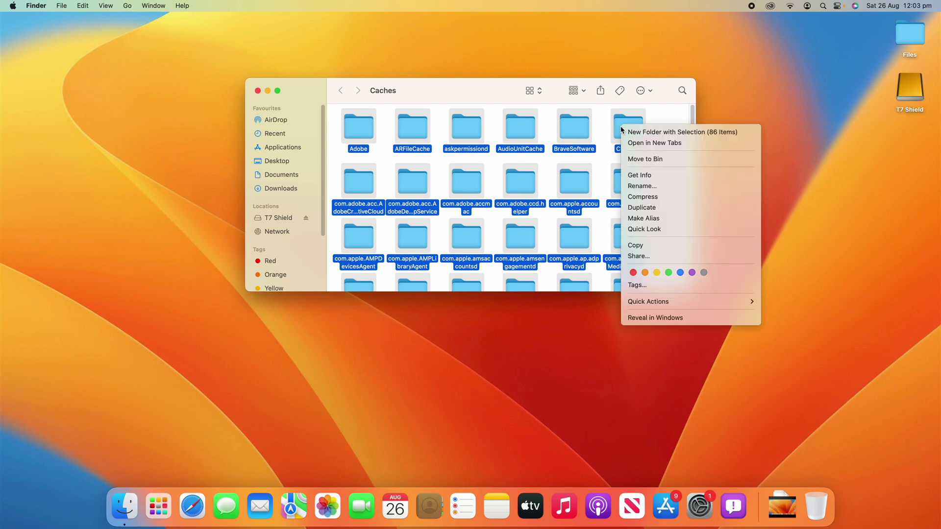
pyautogui.click(674, 160)
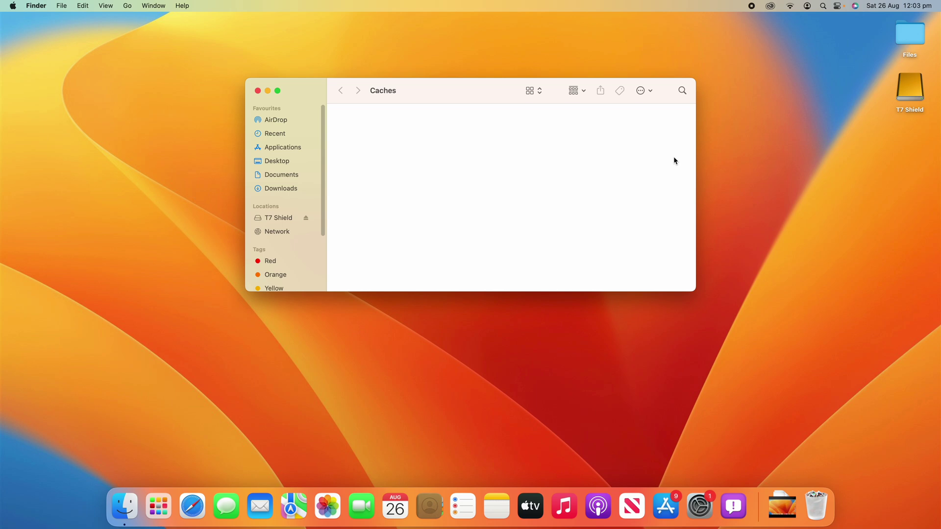
# Open the Bin from the Dock and permanently erase the moved cache folders.
pyautogui.click(808, 502)
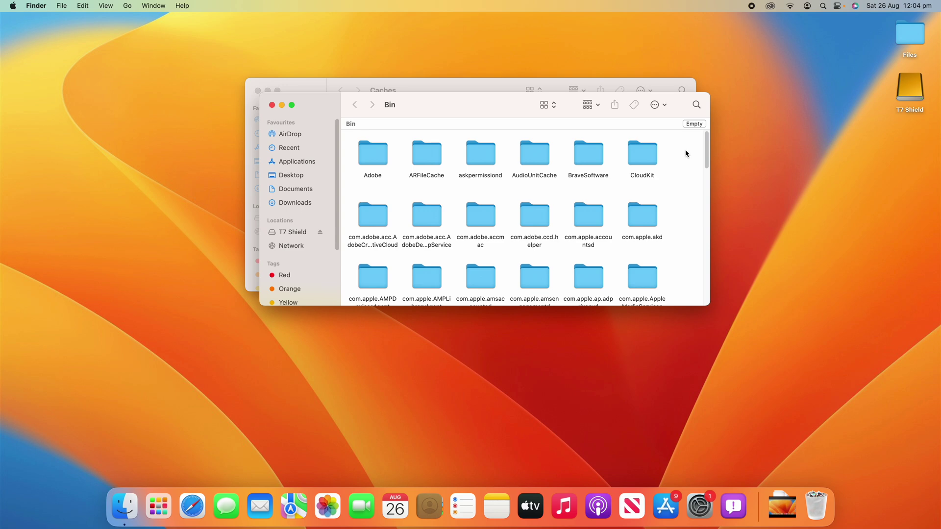
pyautogui.click(691, 126)
pyautogui.click(505, 204)
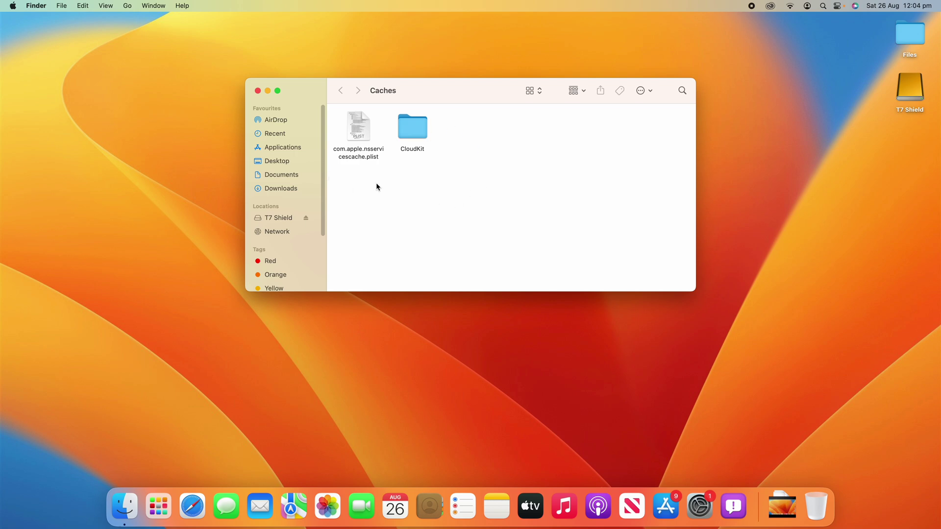
# Go to the system-wide /Library/Caches folder via Go to Folder.
pyautogui.click(129, 5)
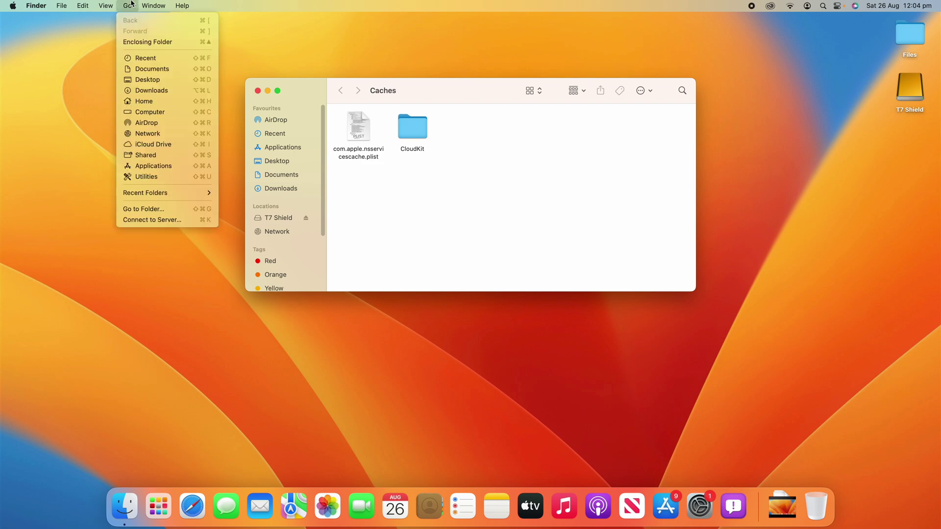
pyautogui.click(173, 209)
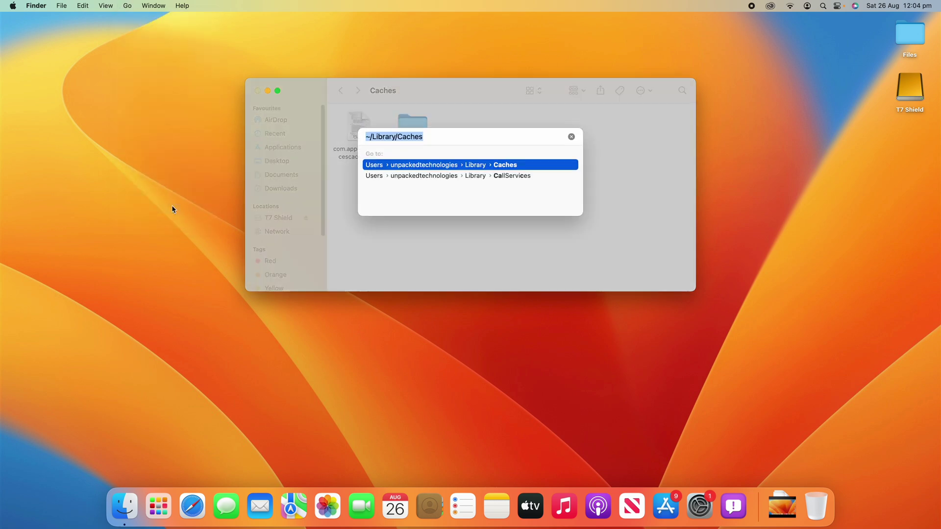
pyautogui.write('/Library')
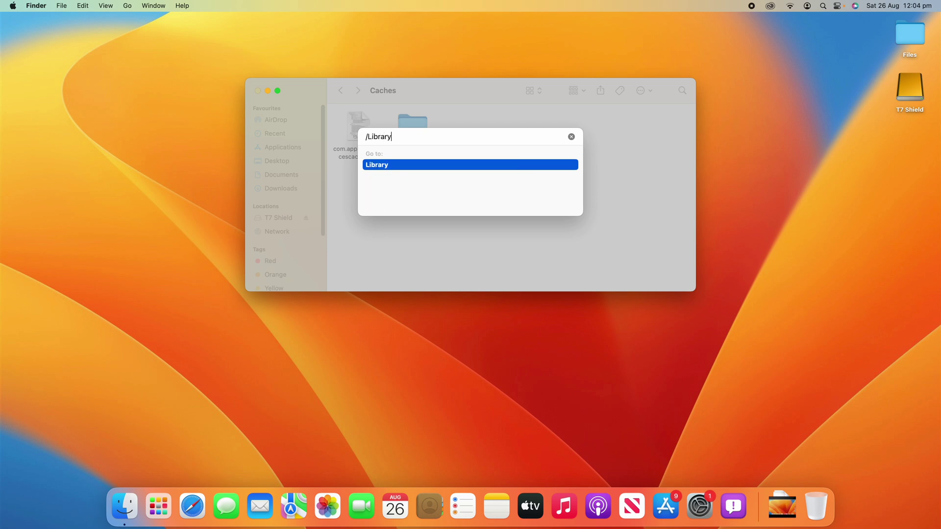
pyautogui.write('/Caches')
pyautogui.press('Return')
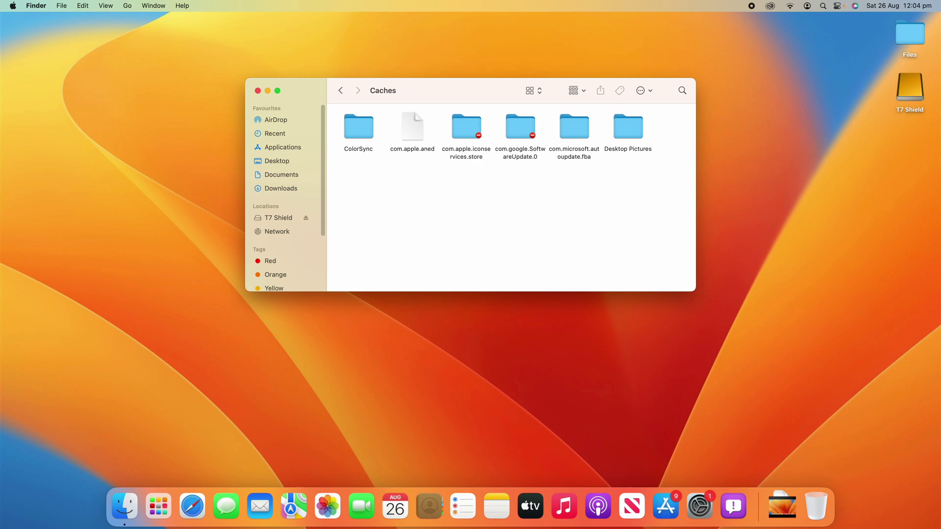
pyautogui.moveTo(634, 202); pyautogui.dragTo(302, 134)
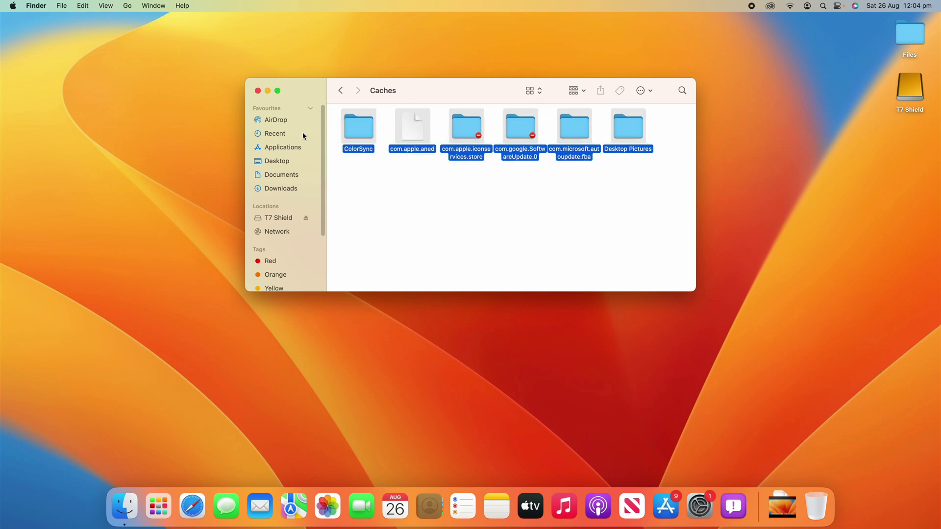
pyautogui.rightClick(354, 138)
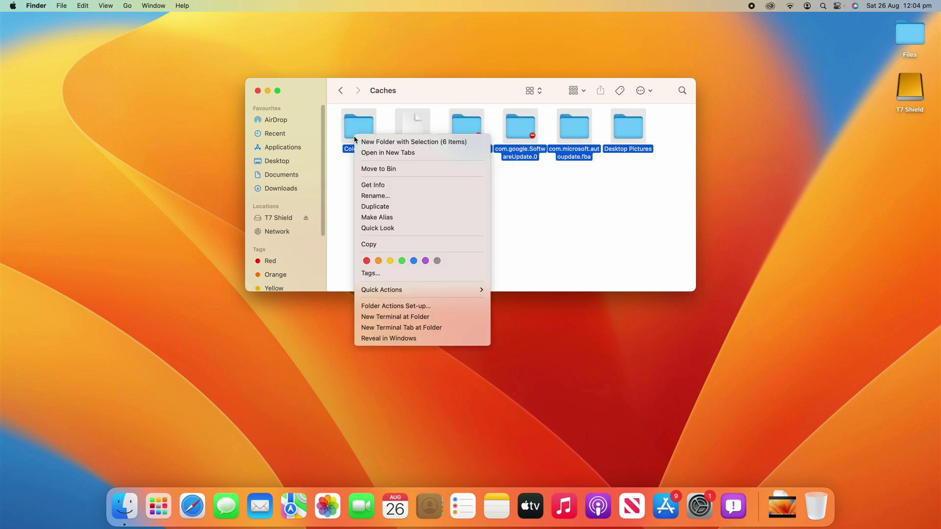
pyautogui.click(399, 172)
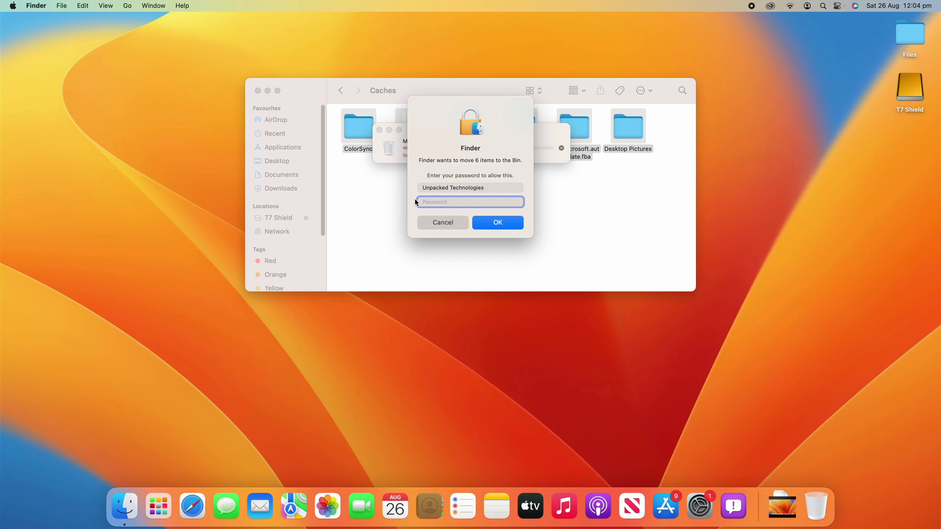
pyautogui.click(423, 224)
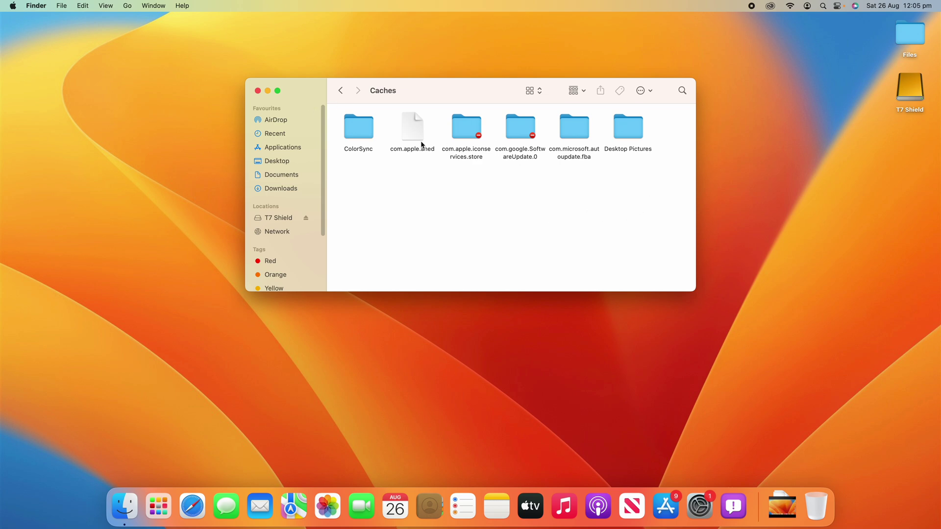
# Confirm the Bin is empty, then close the Bin and Caches windows.
pyautogui.click(824, 515)
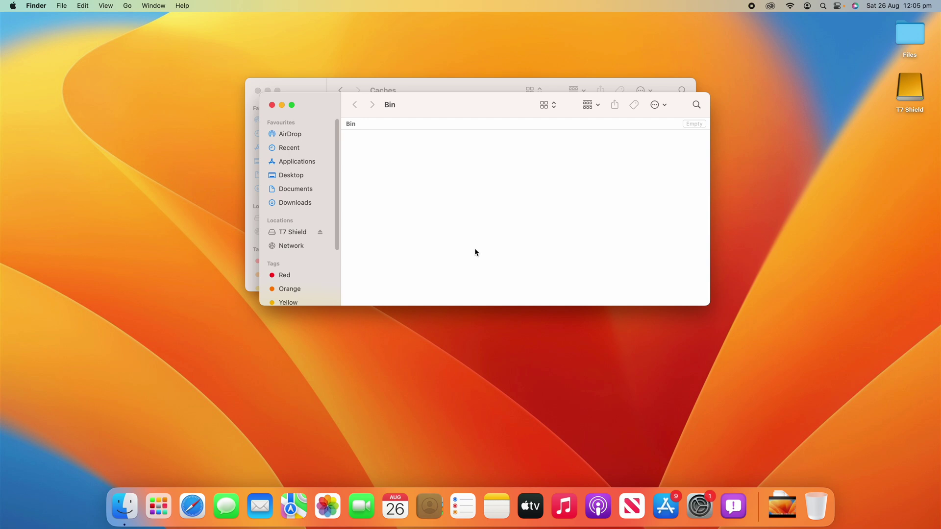
pyautogui.click(271, 105)
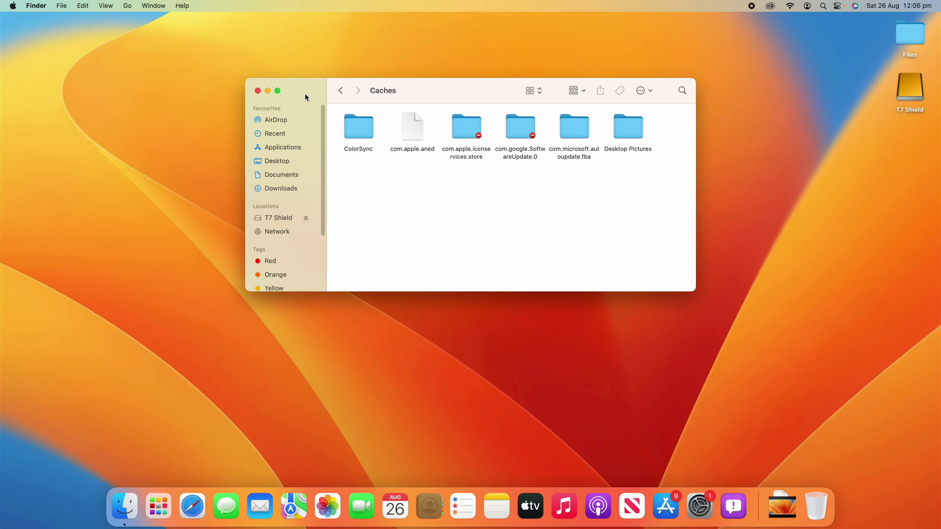
pyautogui.press('super+w')
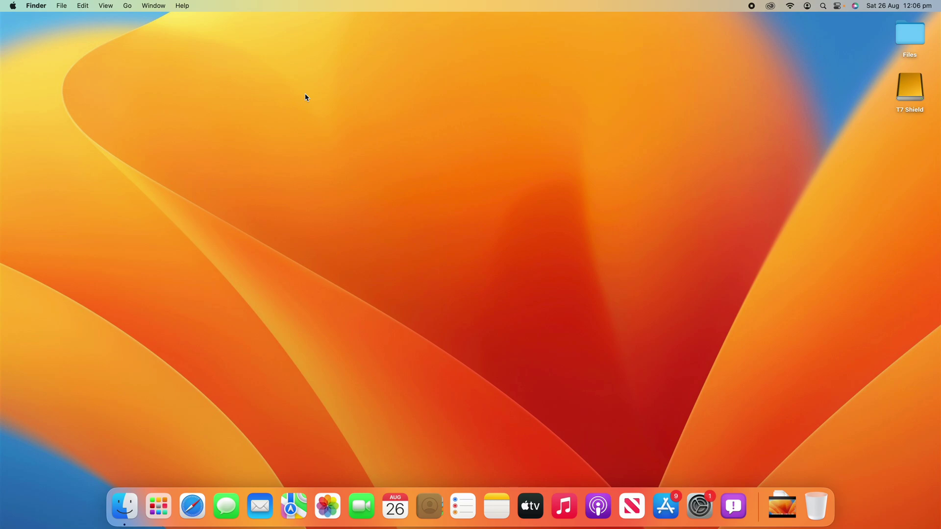